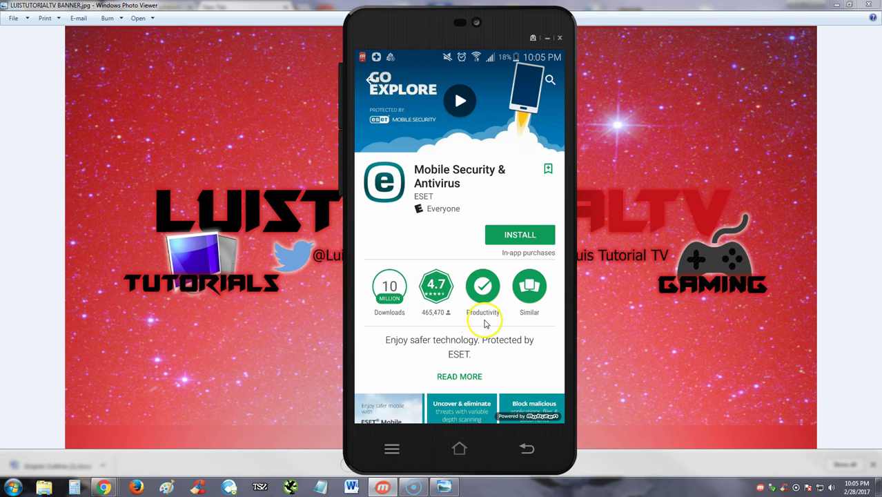
Scroll down the ESET Mobile Security & Antivirus listing through its reviews, then back up
scroll(483, 316, "down", 2)
scroll(483, 321, "down", 5)
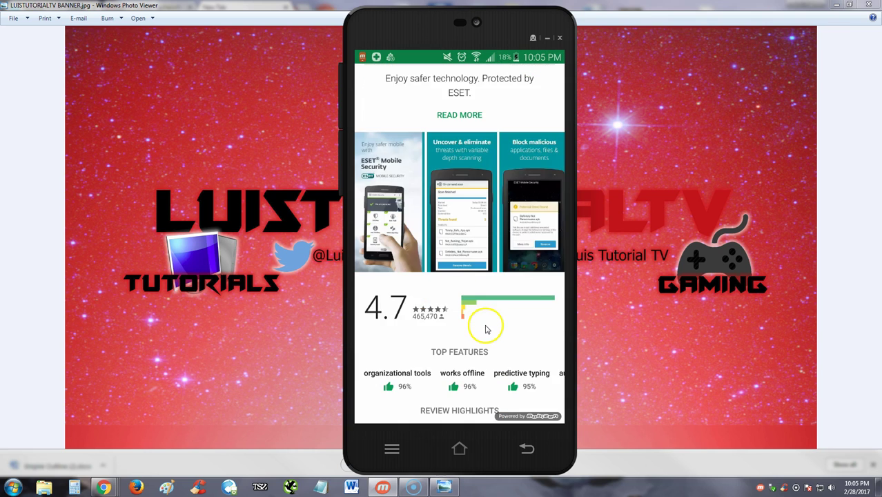
scroll(494, 327, "down", 1)
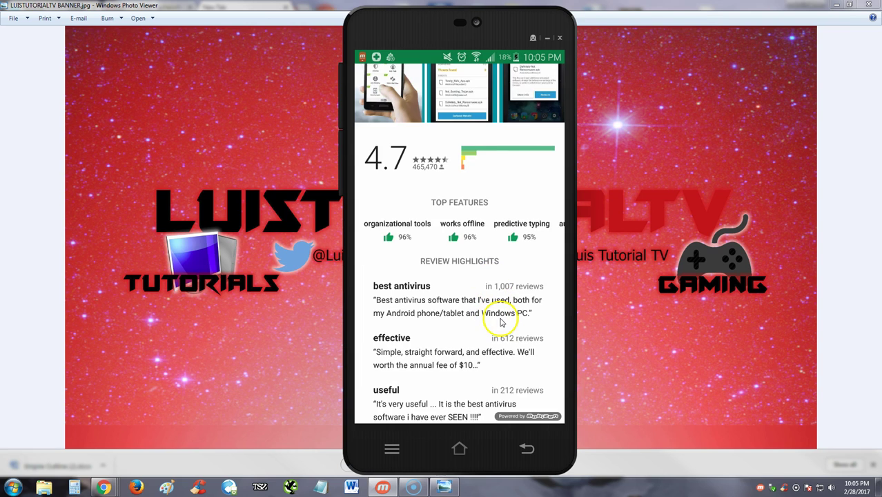
scroll(500, 323, "down", 2)
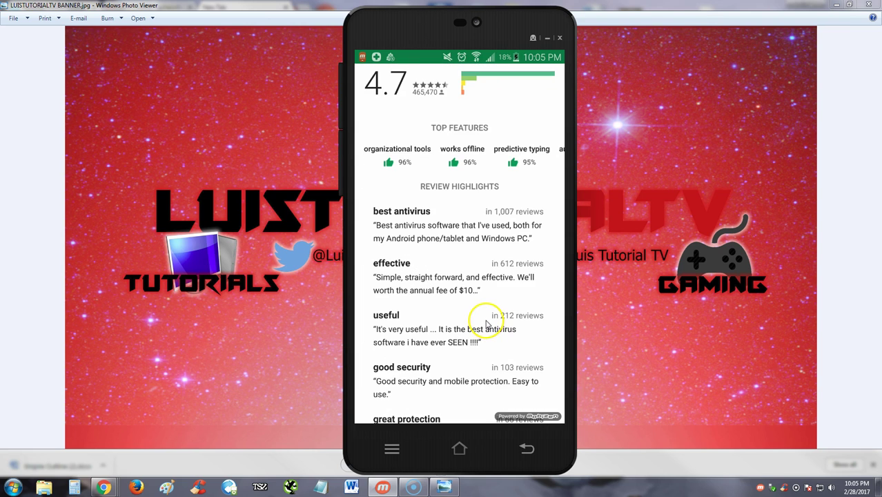
scroll(483, 326, "down", 2)
scroll(478, 322, "down", 1)
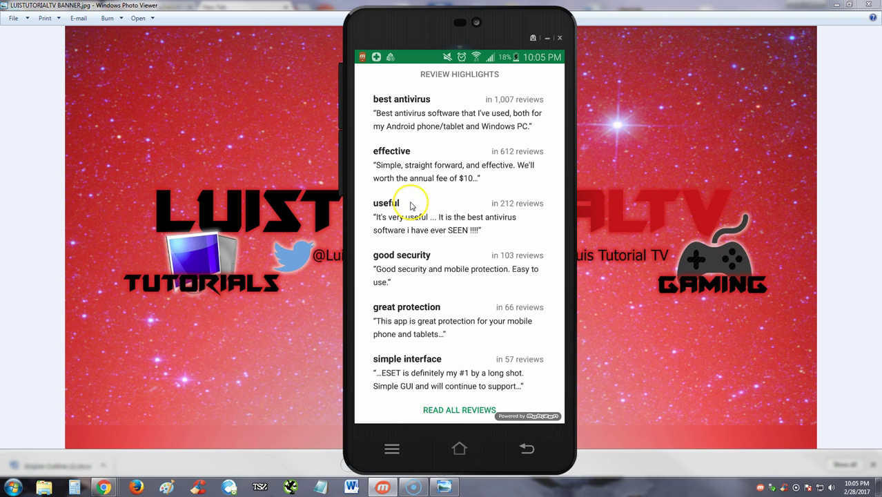
scroll(457, 294, "down", 5)
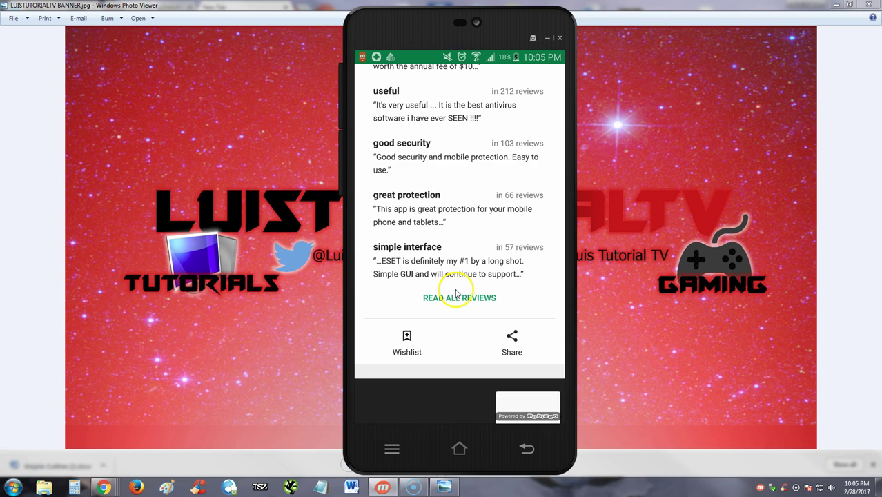
scroll(459, 319, "down", 2)
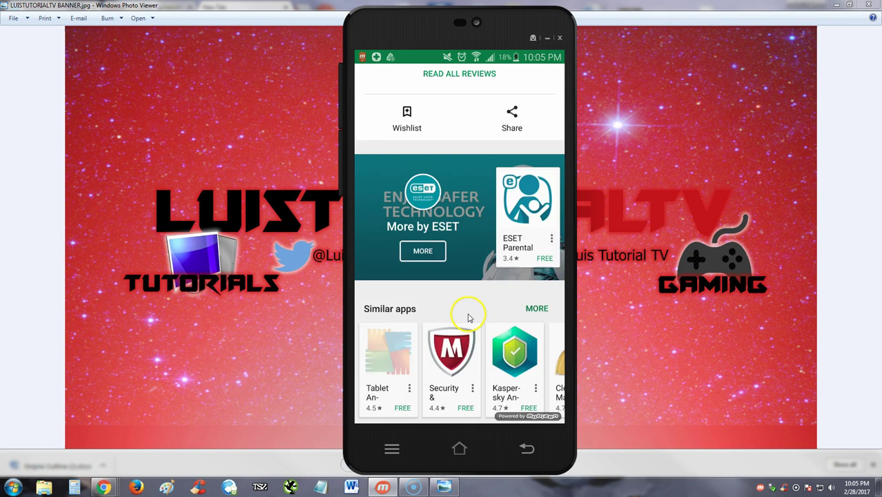
scroll(465, 312, "up", 7)
scroll(470, 312, "up", 10)
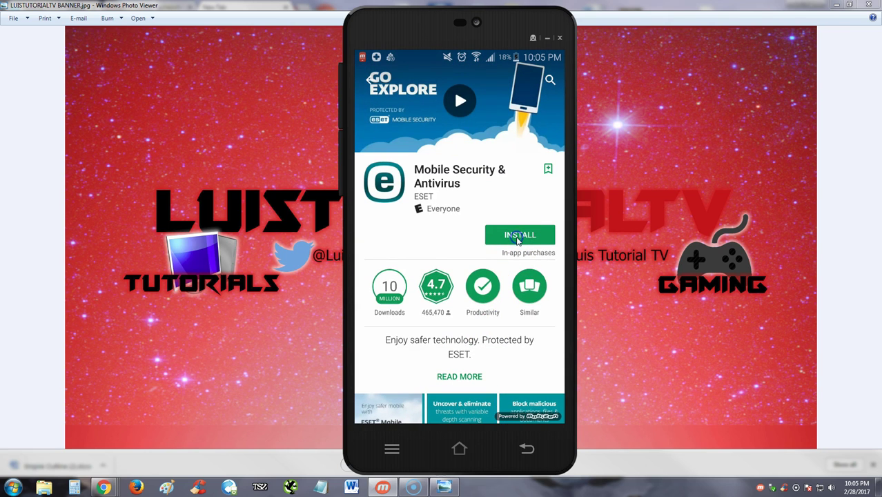
Install ESET Mobile Security from the Play Store and launch it
left_click(519, 235)
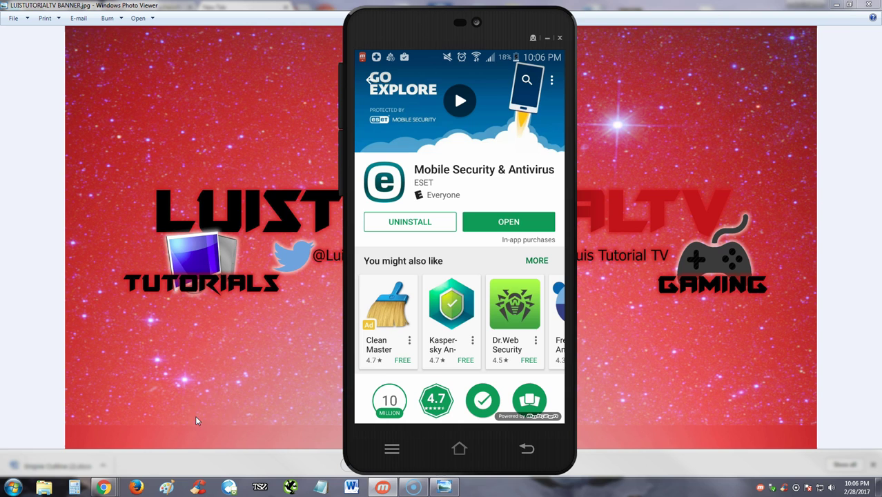
left_click(502, 222)
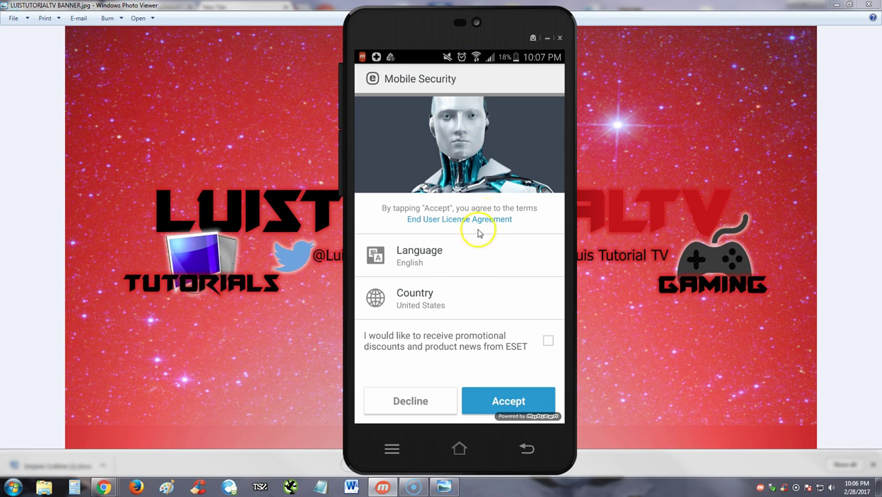
Accept the license agreement and user consent terms, and opt out of ESET LiveGrid
left_click(506, 399)
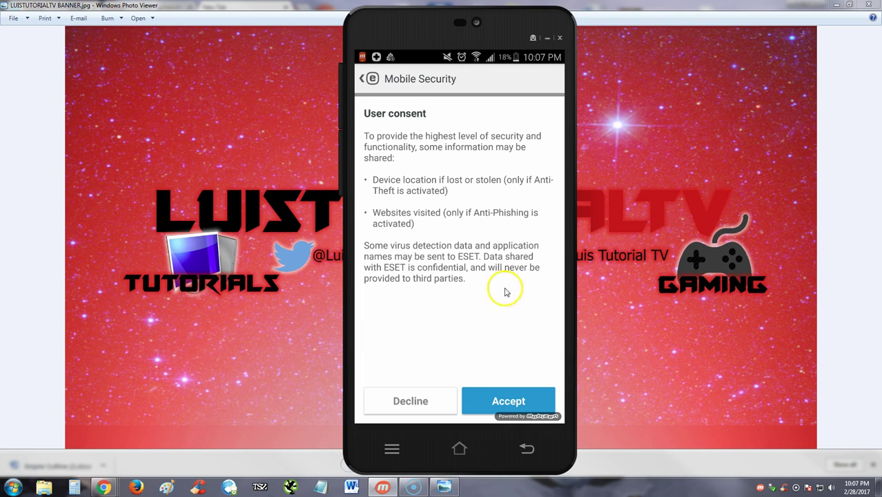
left_click(515, 401)
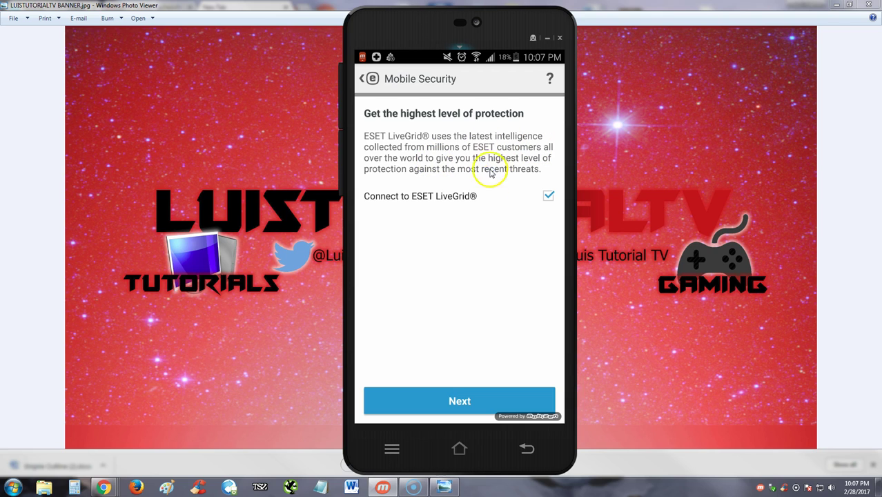
left_click(548, 196)
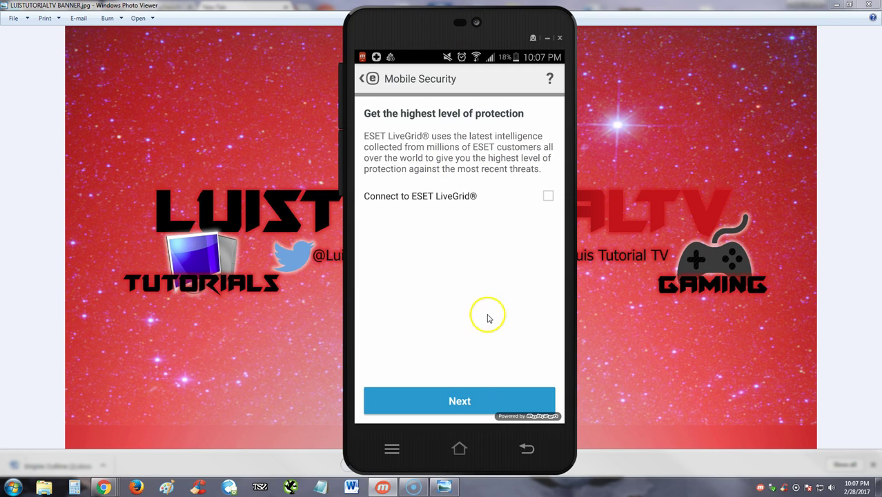
left_click(476, 401)
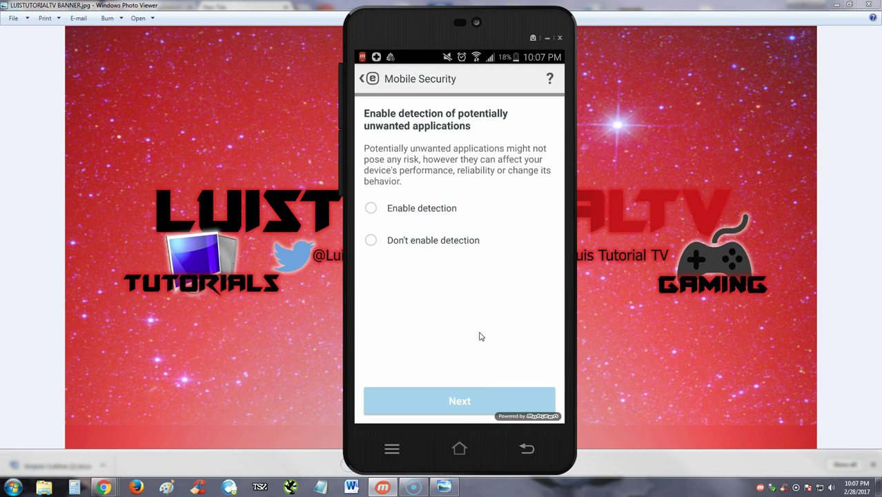
Enable unwanted-app detection, allow phone and file permissions, skip email, and activate the Premium trial
left_click(405, 207)
left_click(473, 402)
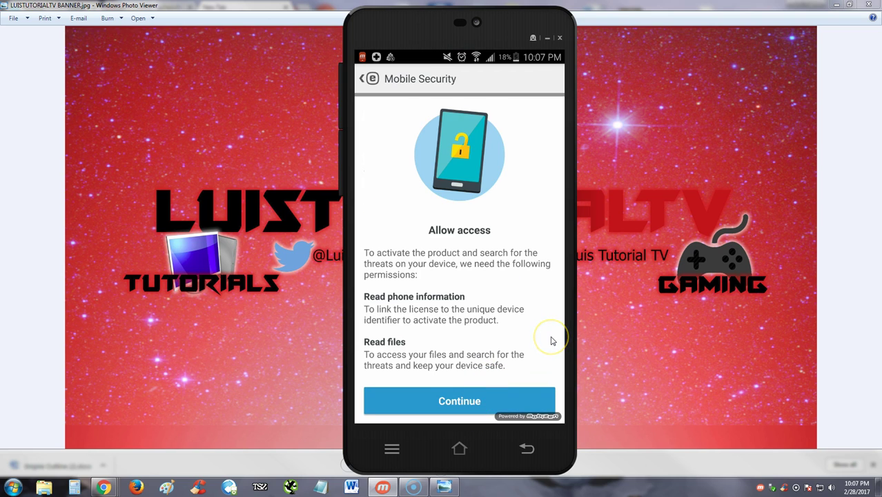
left_click(460, 401)
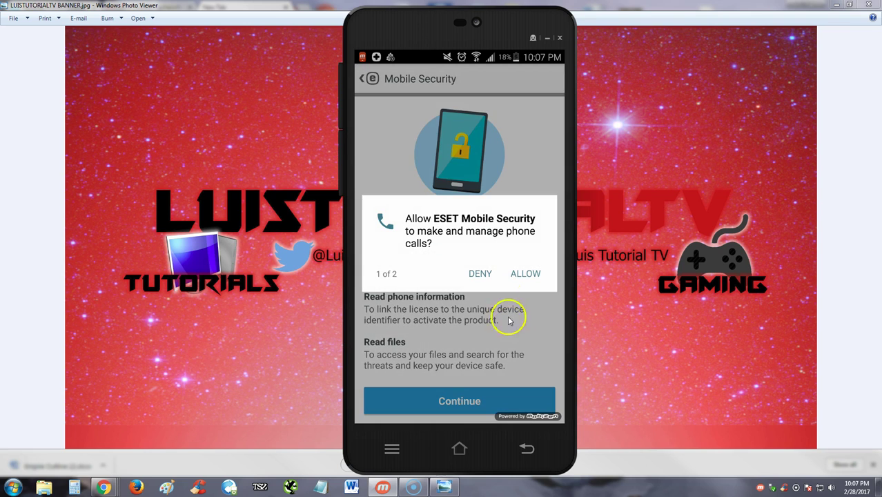
left_click(524, 274)
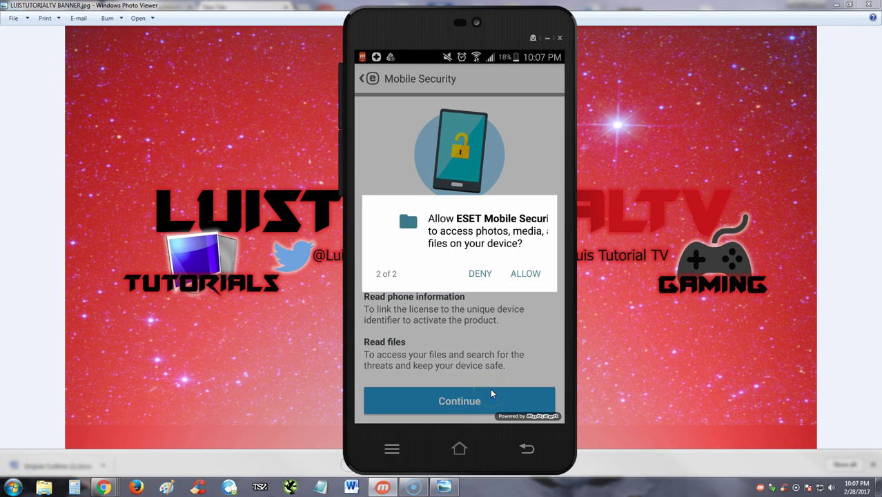
left_click(528, 273)
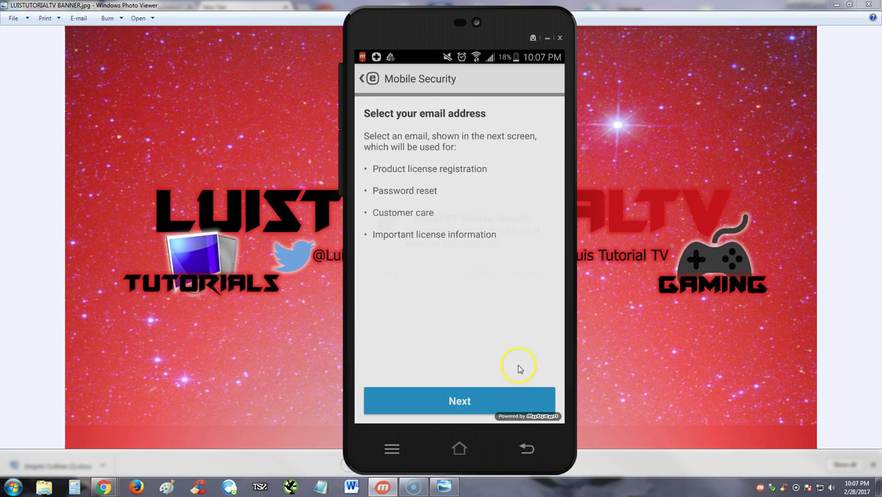
left_click(519, 399)
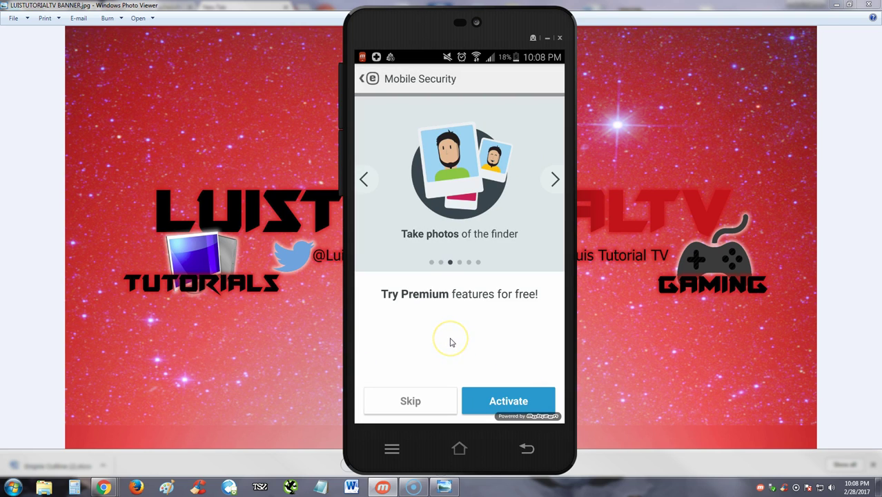
left_click(498, 399)
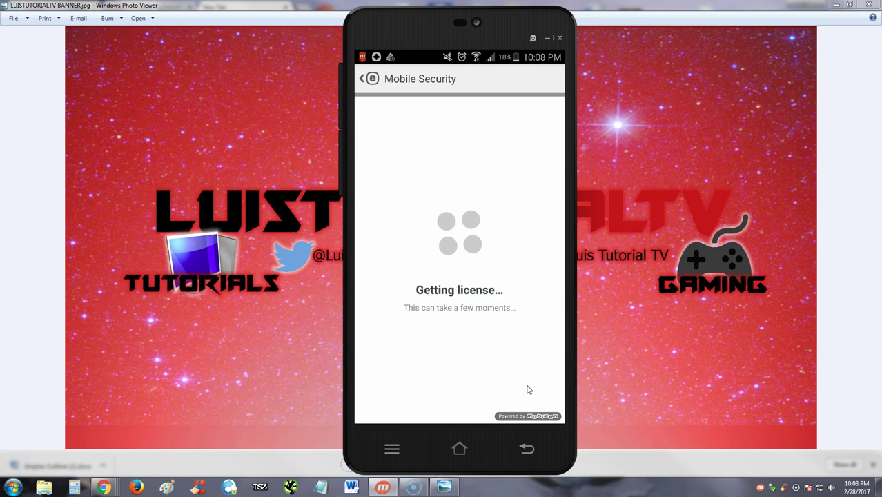
Finish the activation to reach the ESET main dashboard
left_click(466, 403)
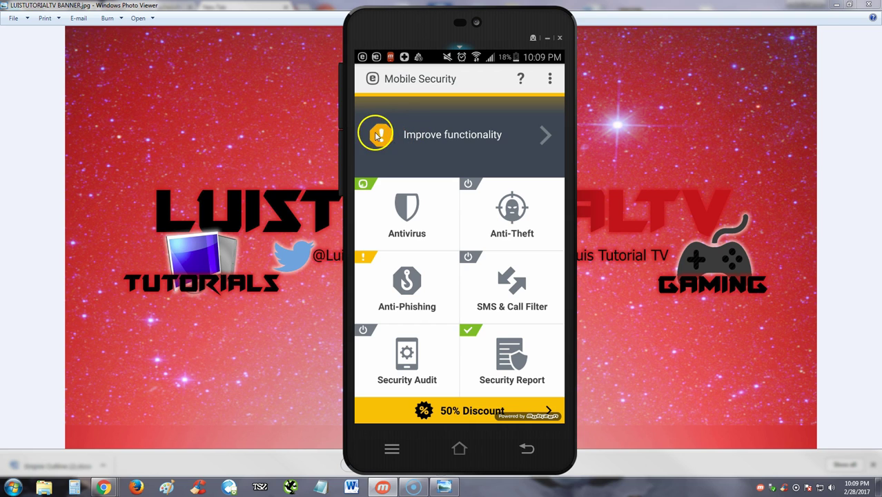
Turn on the ESET accessibility service for Anti-Phishing, then return to the main screen
left_click(456, 166)
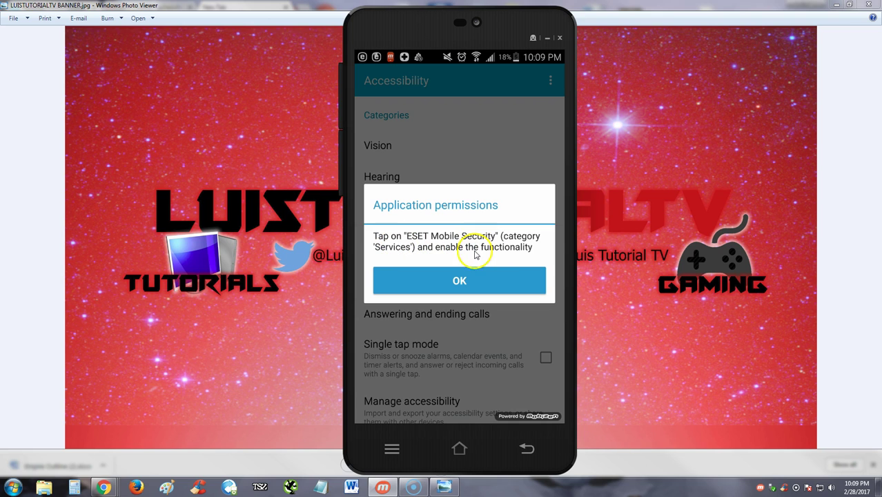
left_click(490, 290)
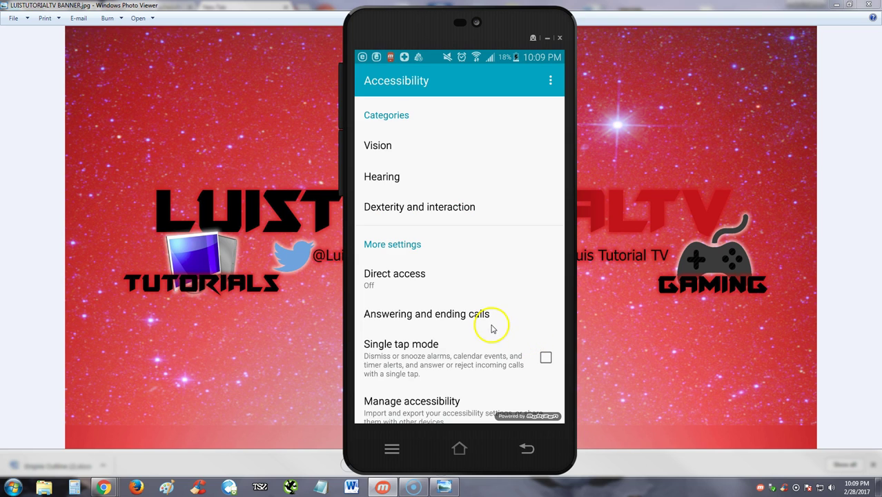
scroll(500, 321, "down", 3)
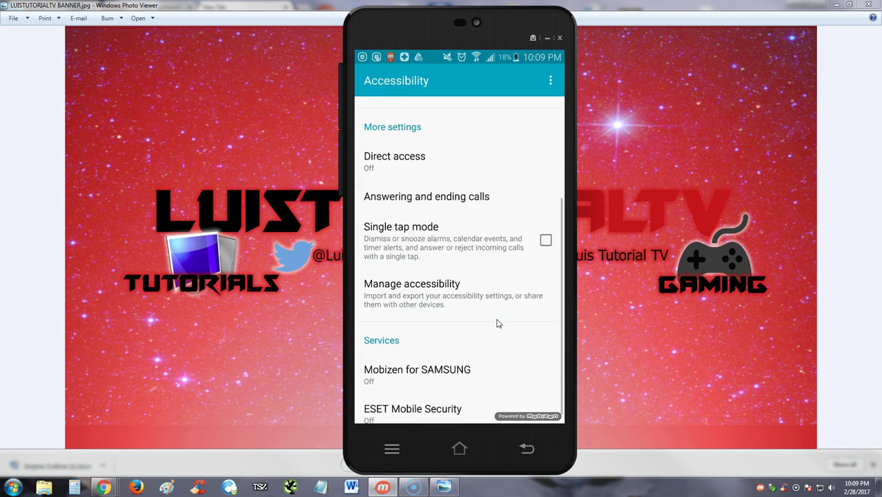
left_click(469, 401)
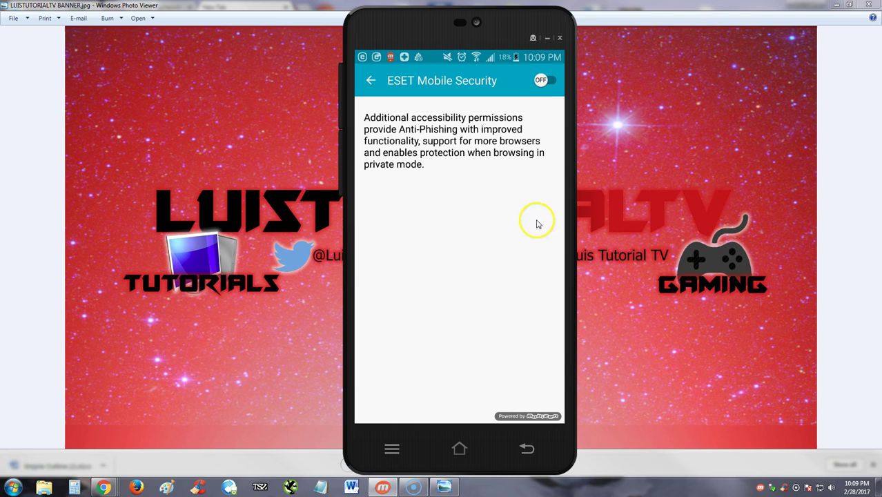
left_click(551, 82)
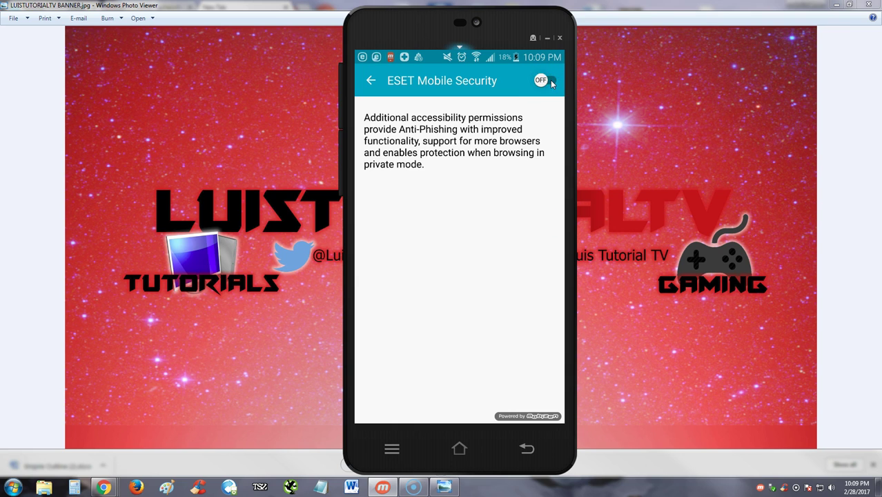
left_click(525, 309)
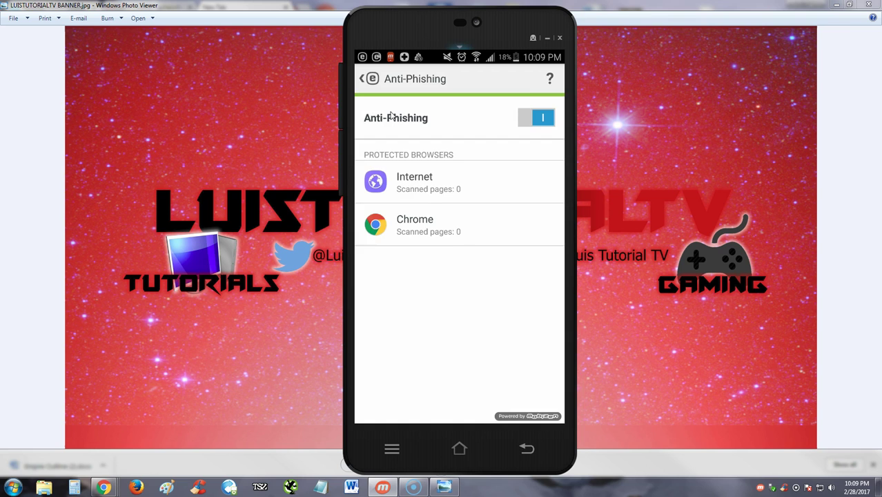
right_click(462, 236)
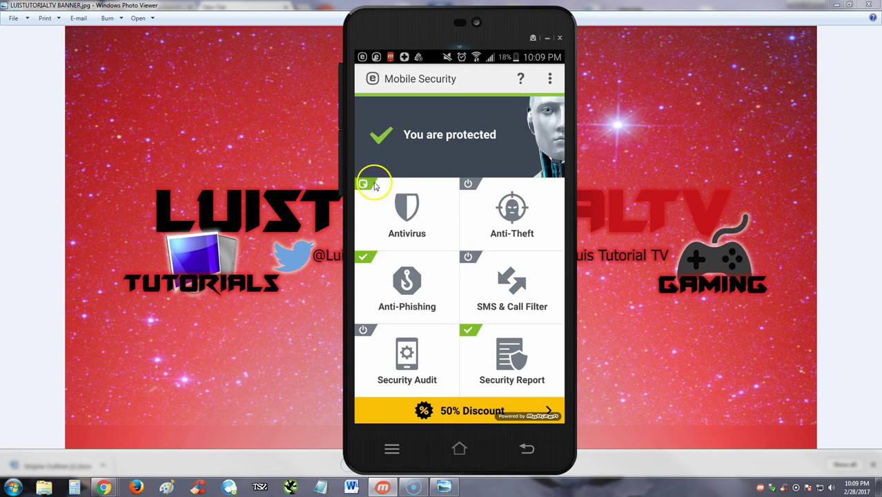
Open Antivirus to watch the scheduled in-depth scan find no threats, then go back
left_click(407, 204)
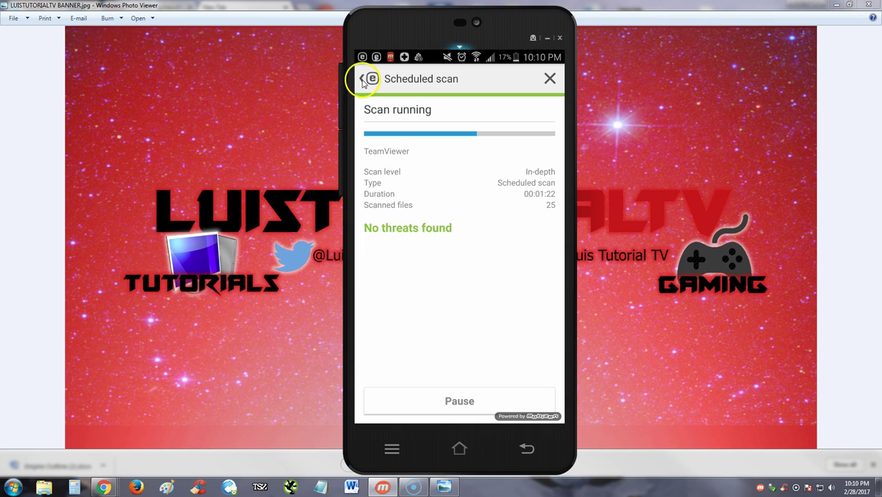
right_click(435, 246)
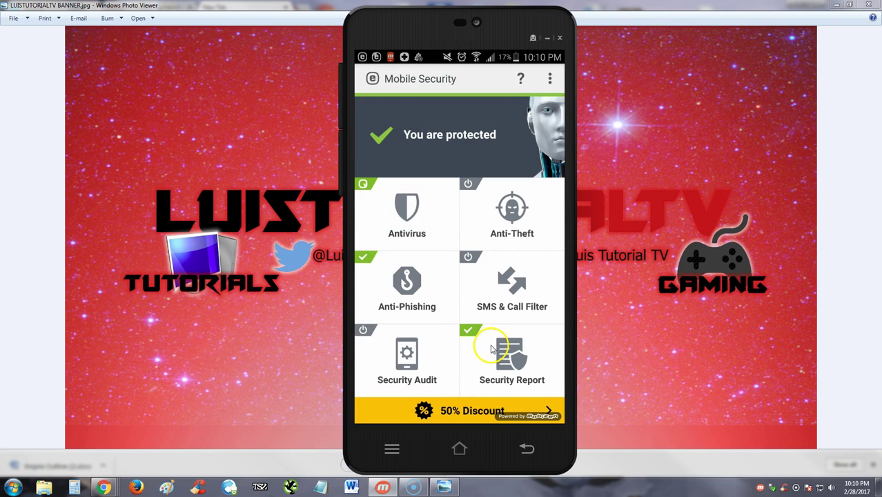
Open Anti-Theft and view its Web Portal sign-in page, returning to the Anti-Theft list
left_click(519, 215)
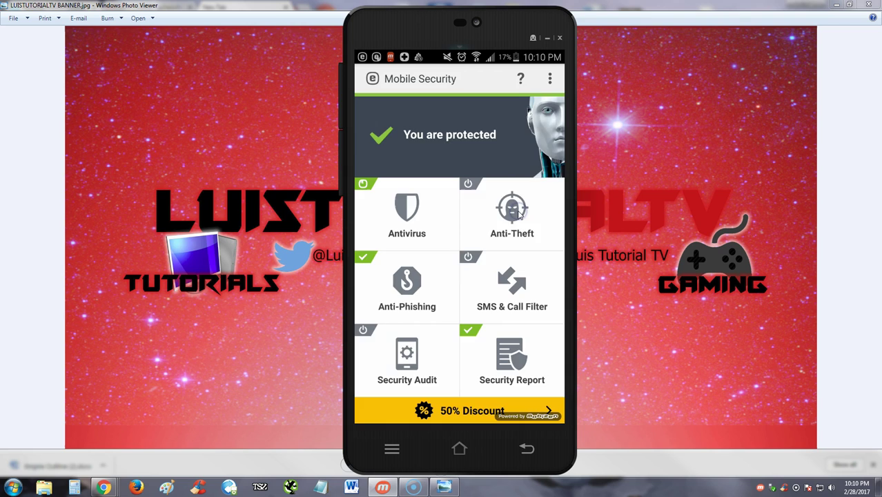
left_click(519, 215)
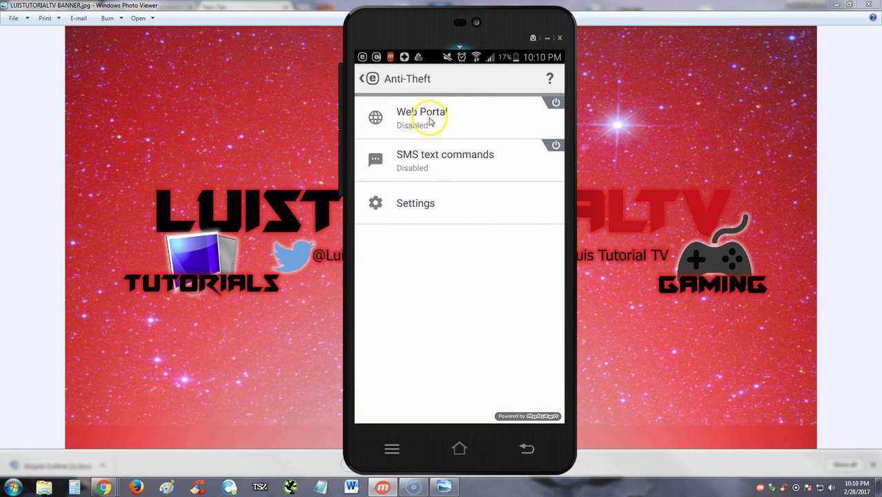
left_click(514, 135)
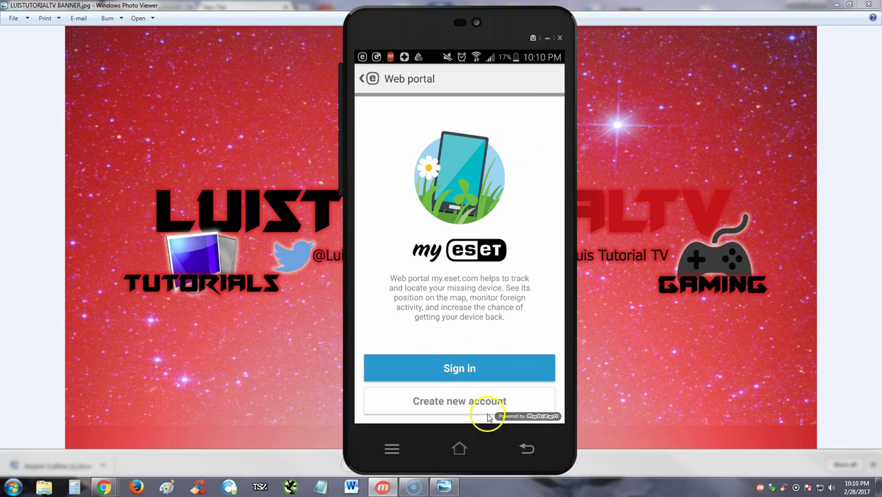
left_click(368, 80)
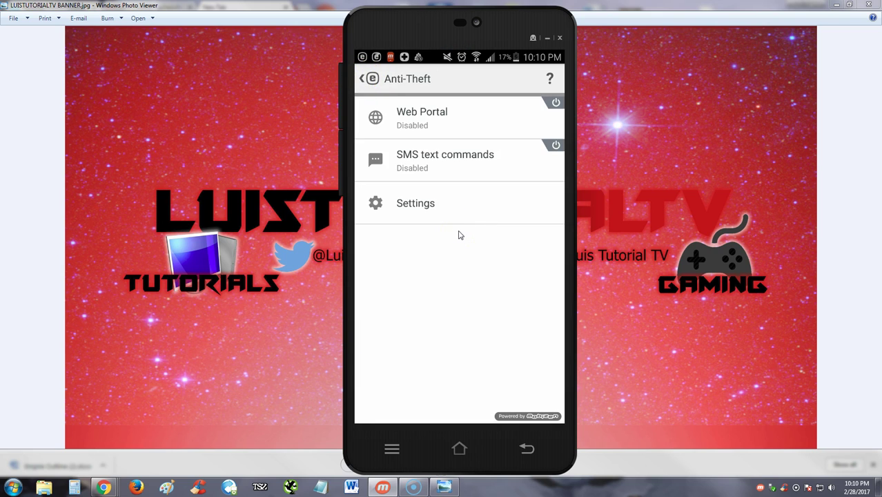
left_click(461, 167)
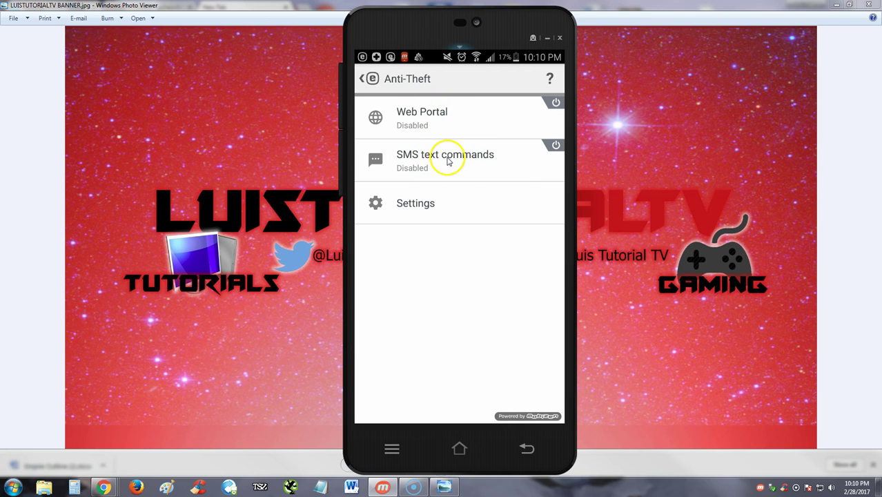
left_click(416, 119)
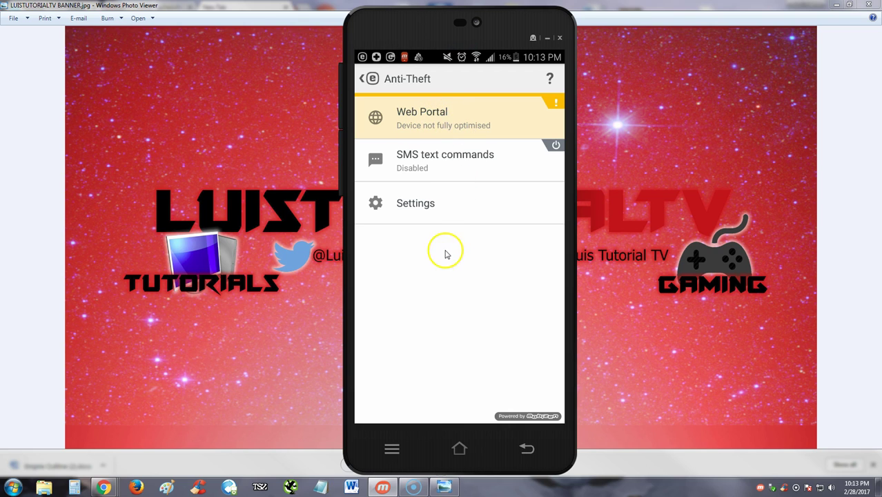
Turn on SMS text commands, allow SMS permission, and move past the command list
left_click(429, 159)
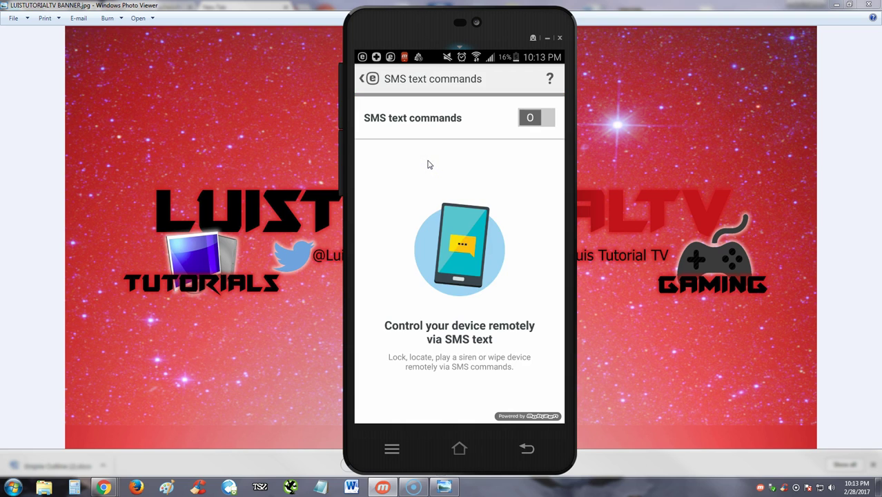
left_click(484, 194)
left_click(541, 116)
left_click(516, 240)
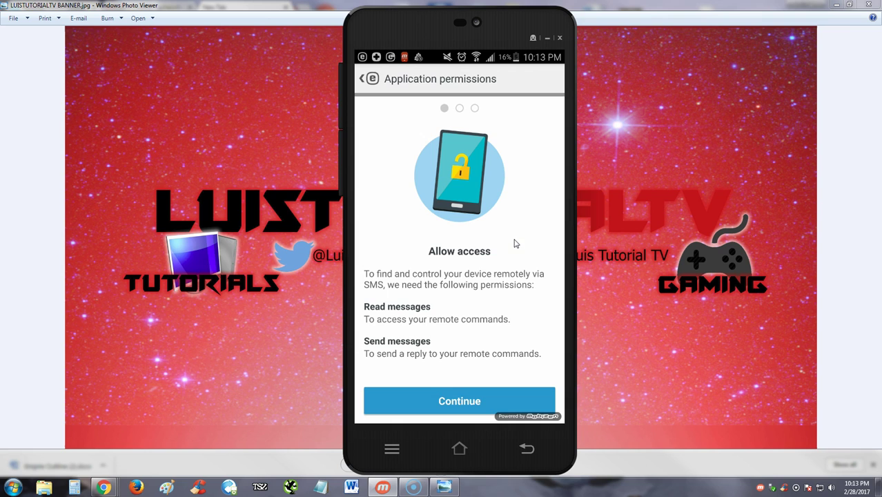
left_click(518, 382)
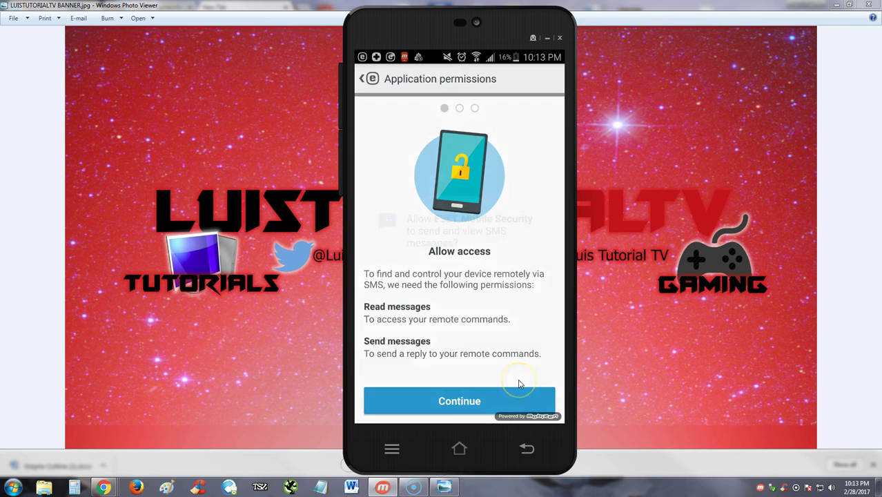
left_click(525, 277)
left_click(528, 355)
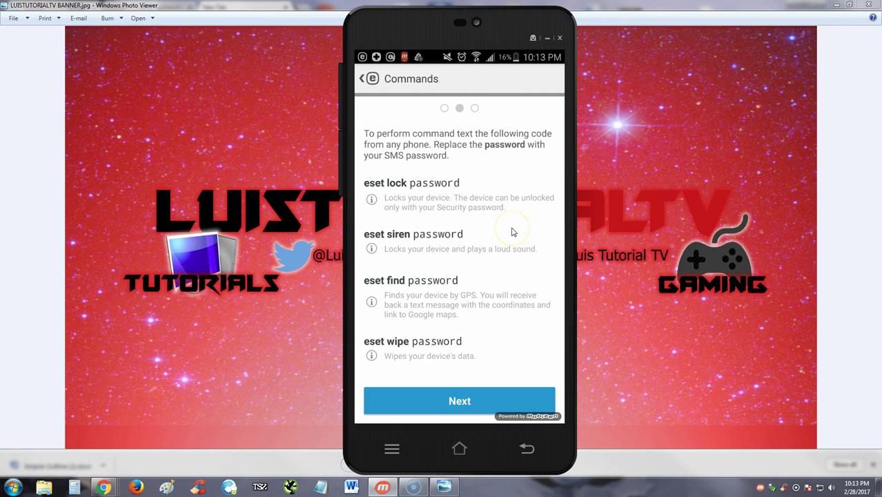
left_click(478, 402)
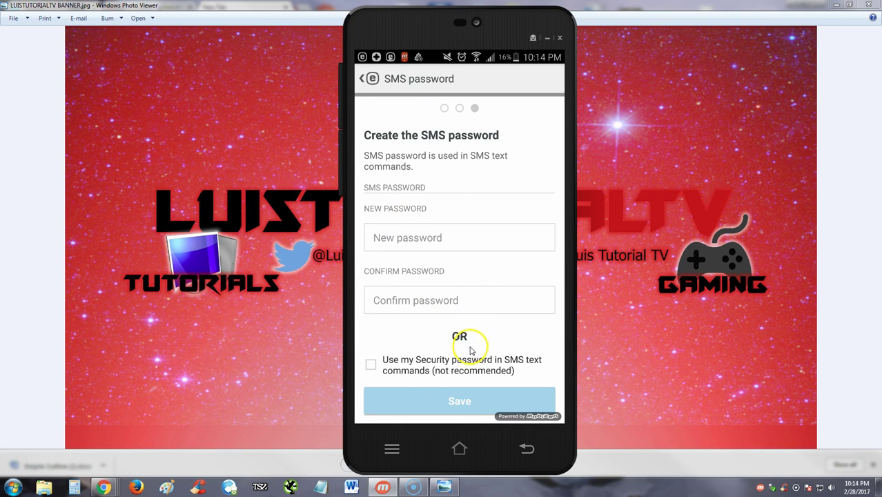
Back out of SMS password setup, view Anti-Theft settings, then return to the main grid
left_click(362, 79)
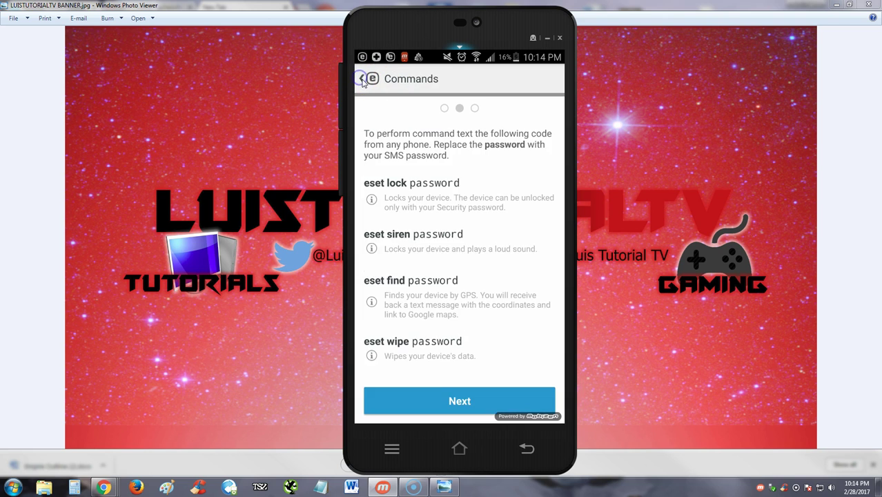
left_click(363, 79)
left_click(363, 80)
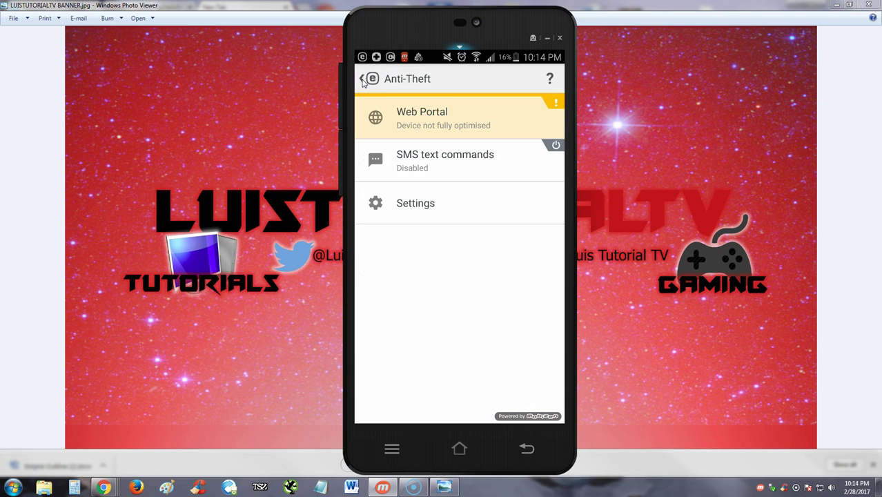
left_click(519, 196)
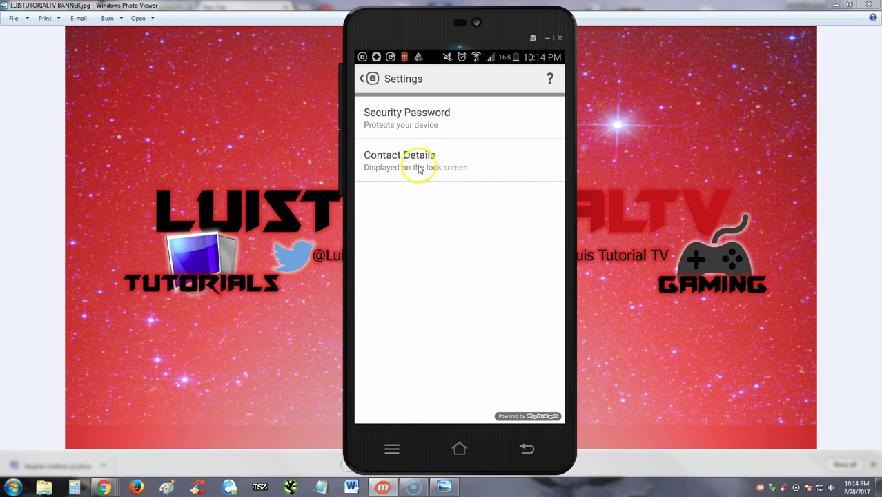
left_click(363, 79)
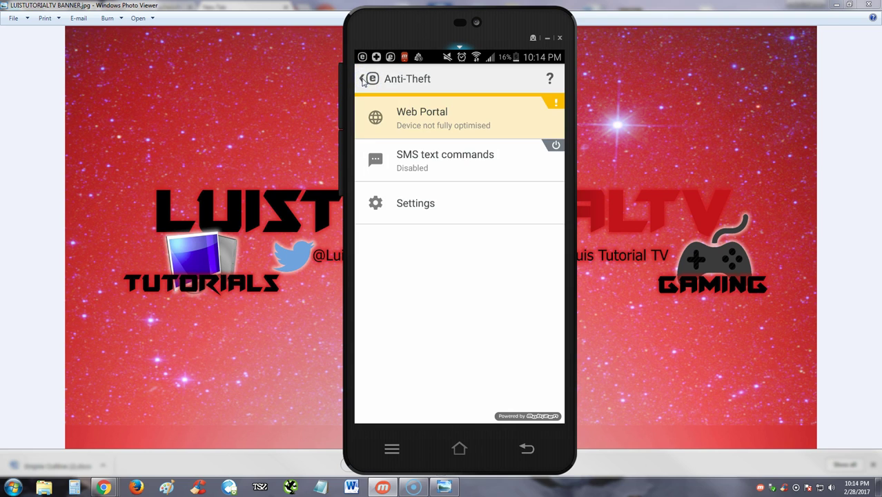
left_click(363, 79)
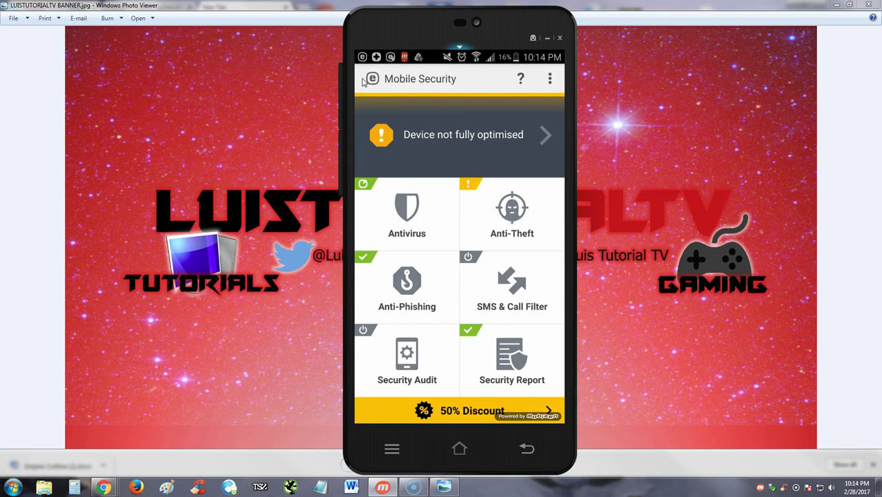
left_click(523, 293)
left_click(452, 279)
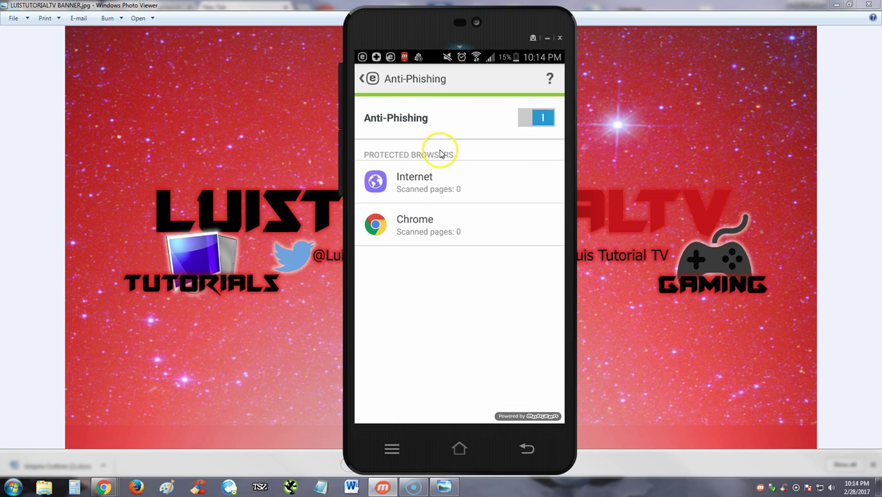
right_click(514, 302)
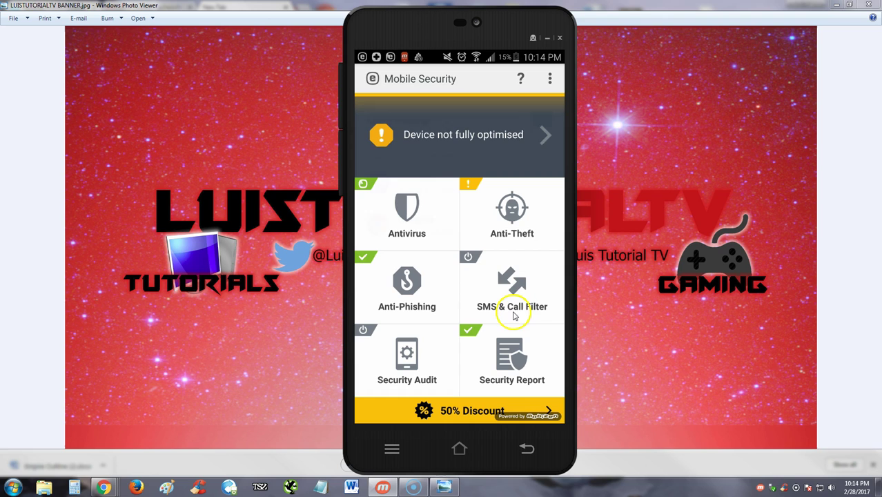
left_click(549, 296)
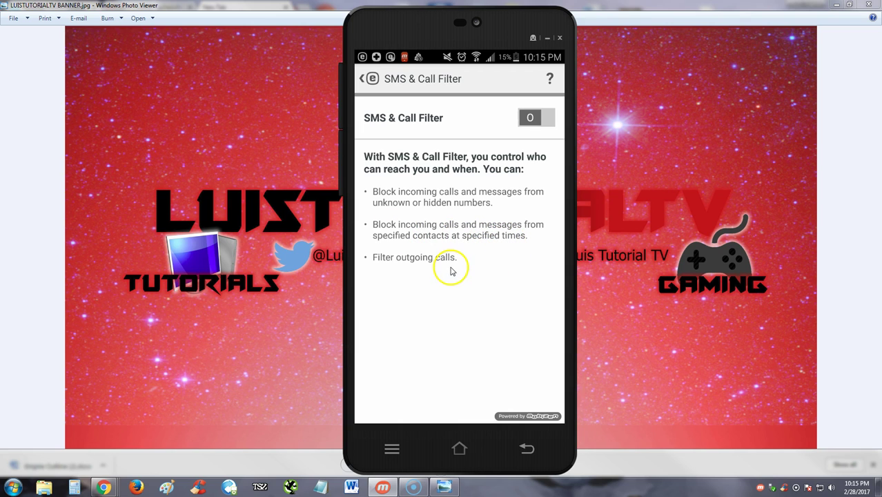
left_click(364, 79)
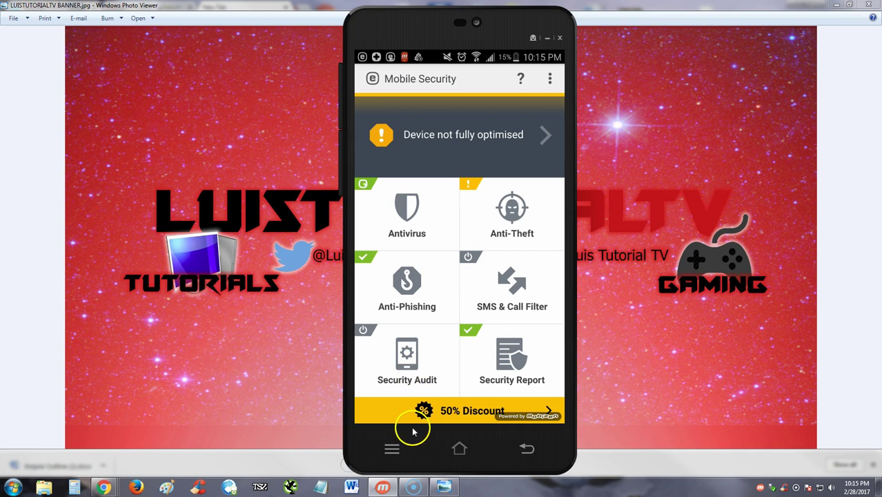
Turn on Security Audit, review the Device Monitoring alert toggles, and return home
left_click(459, 368)
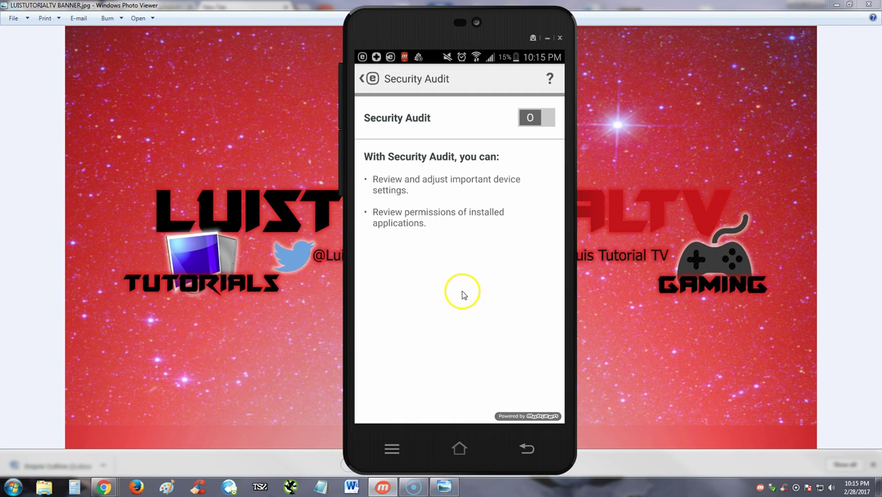
left_click(542, 119)
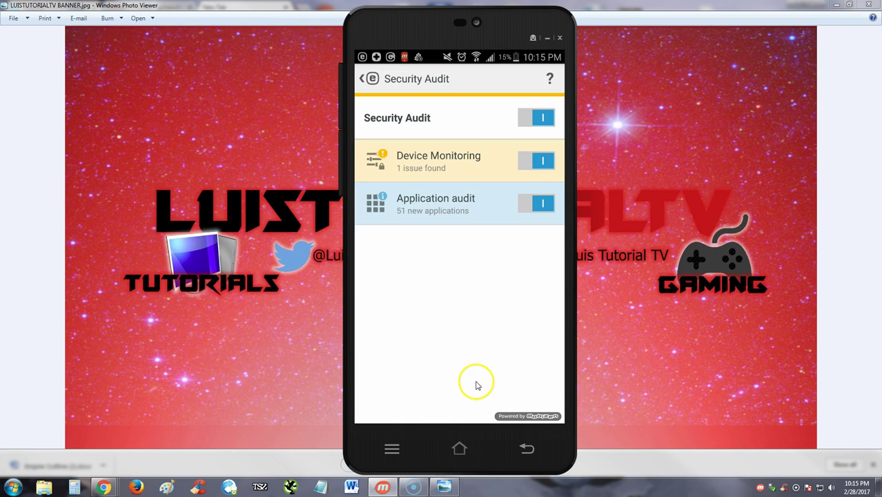
left_click(415, 160)
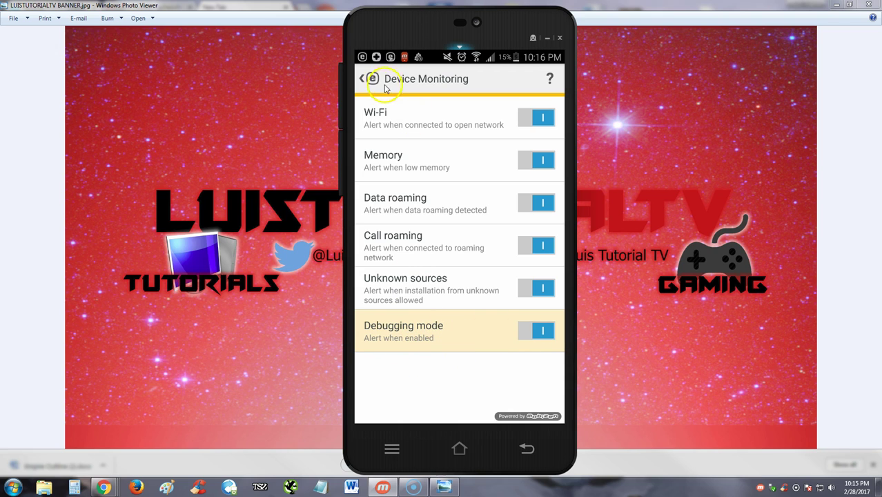
left_click(363, 79)
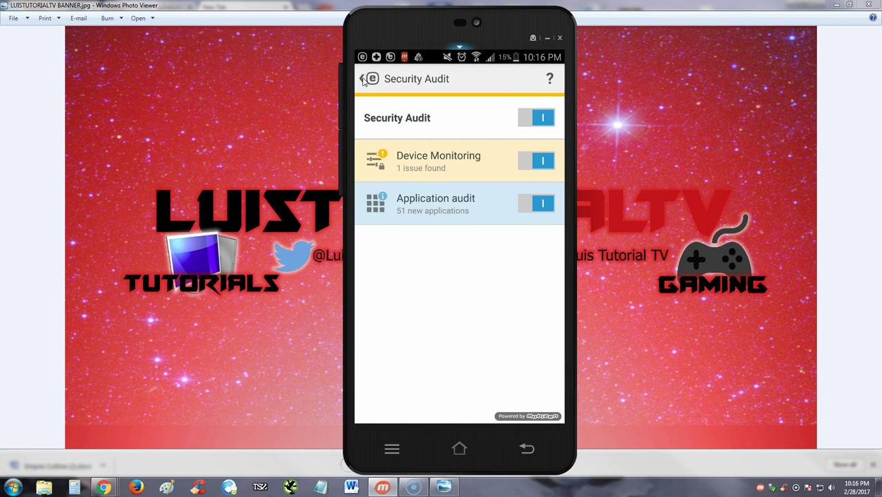
right_click(432, 248)
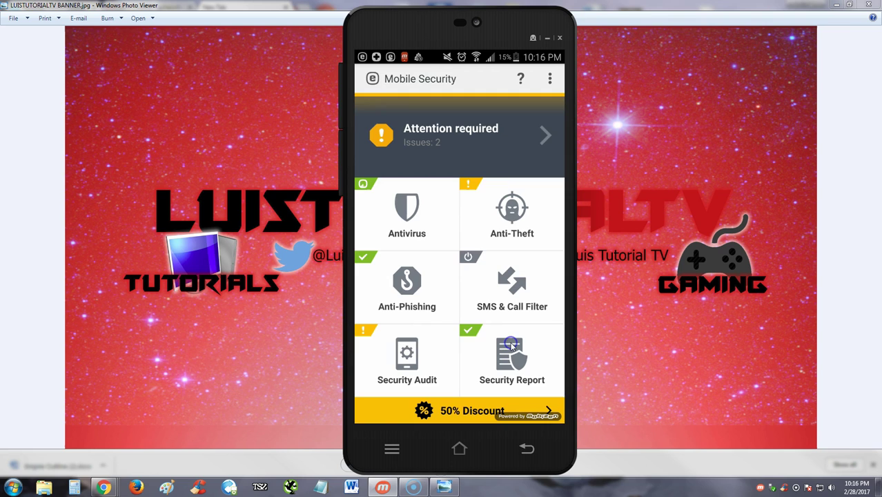
Open the Security Report and scroll through it to the finished scheduled scan results
left_click(509, 351)
left_click_drag(513, 346, 550, 271)
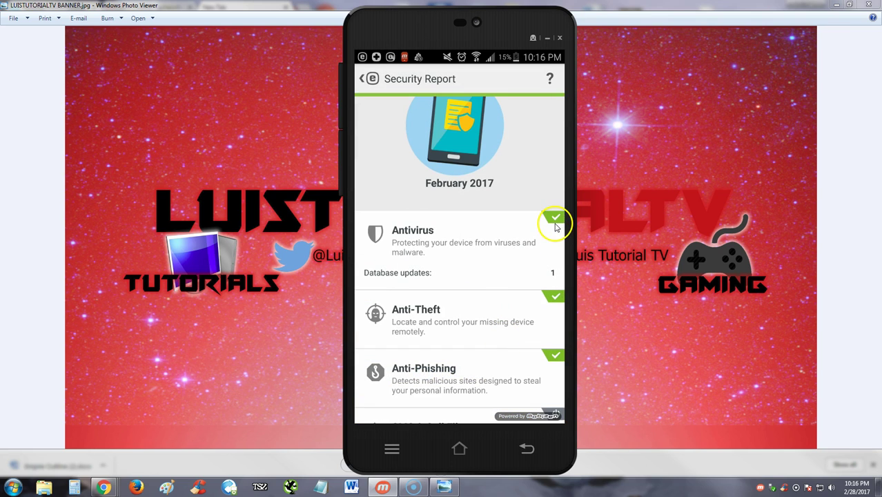
scroll(526, 354, "down", 2)
scroll(525, 354, "down", 2)
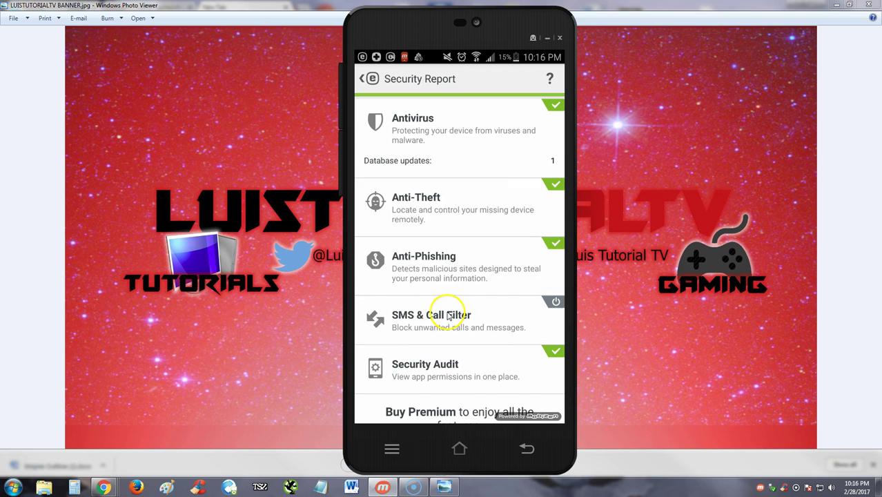
scroll(470, 308, "down", 1)
scroll(470, 308, "down", 1)
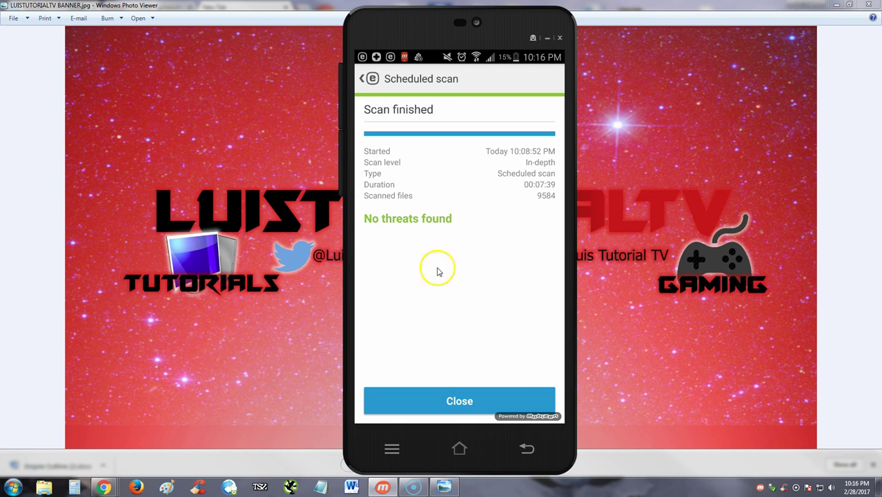
Return to the Antivirus screen and review the Scan level options, keeping it on Smart
left_click(364, 79)
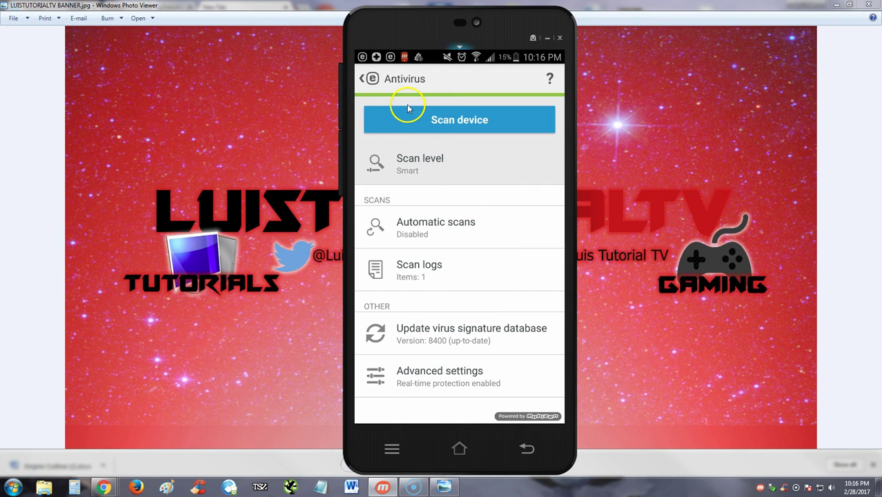
left_click(360, 80)
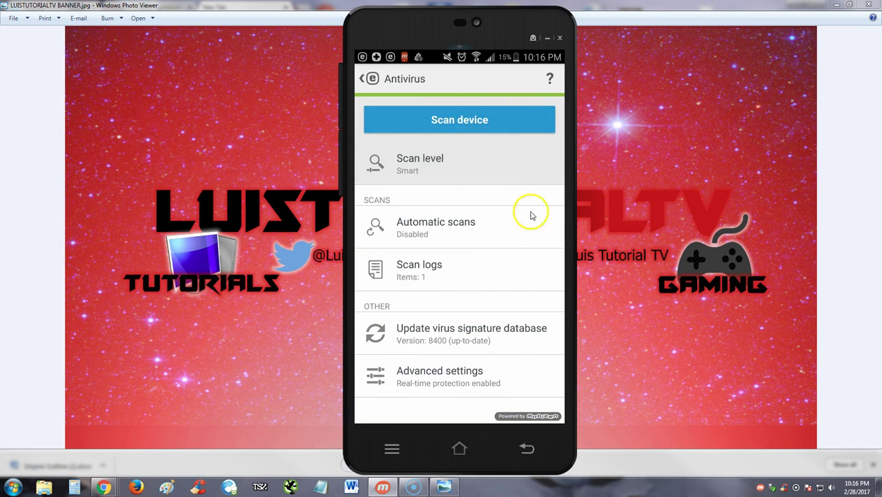
left_click(463, 129)
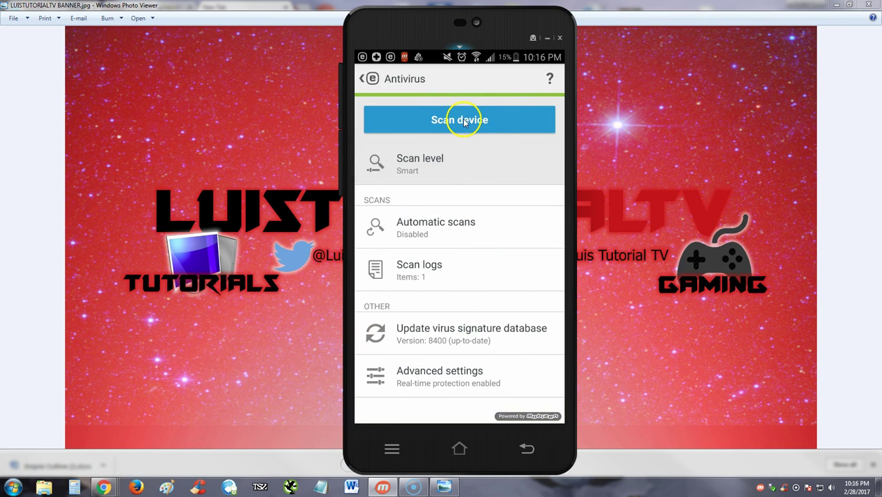
left_click(449, 177)
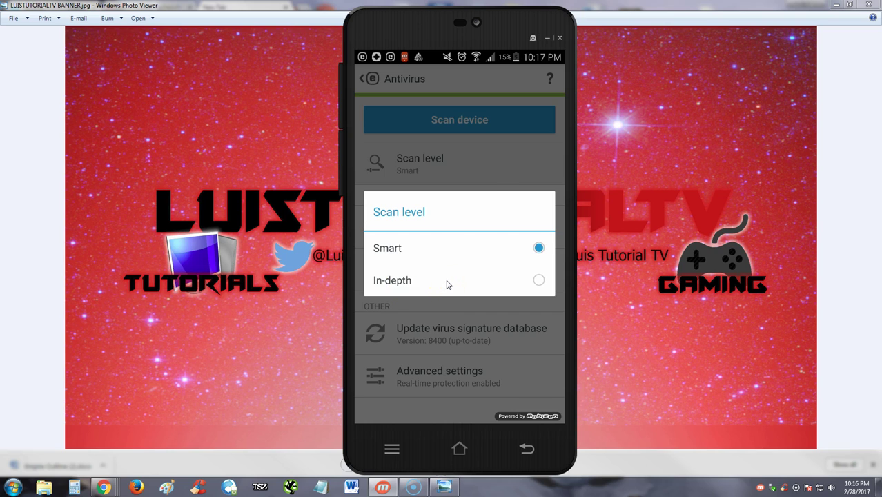
left_click(481, 380)
left_click(527, 449)
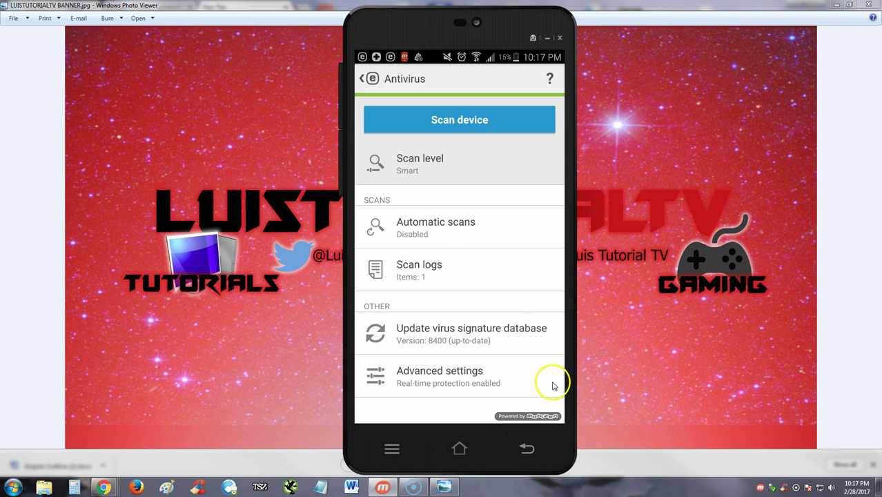
Turn on scheduled scanning for Monday and Tuesday at 4:00 AM
left_click(406, 243)
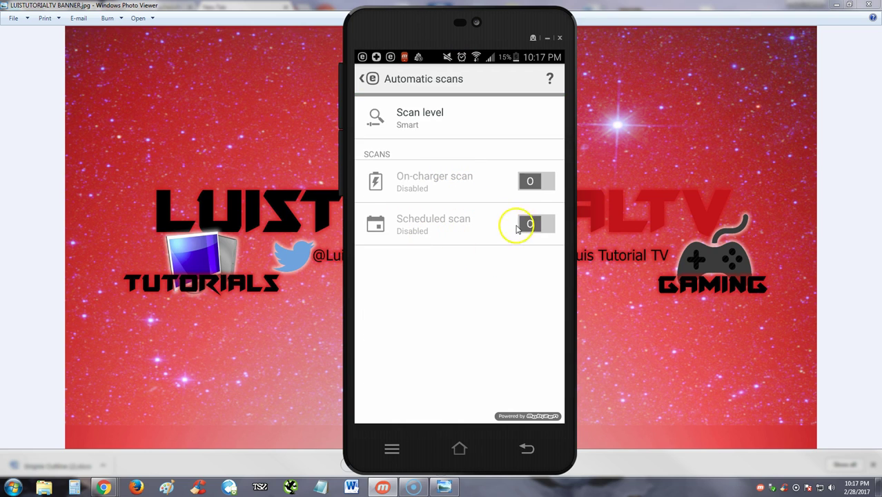
left_click(535, 224)
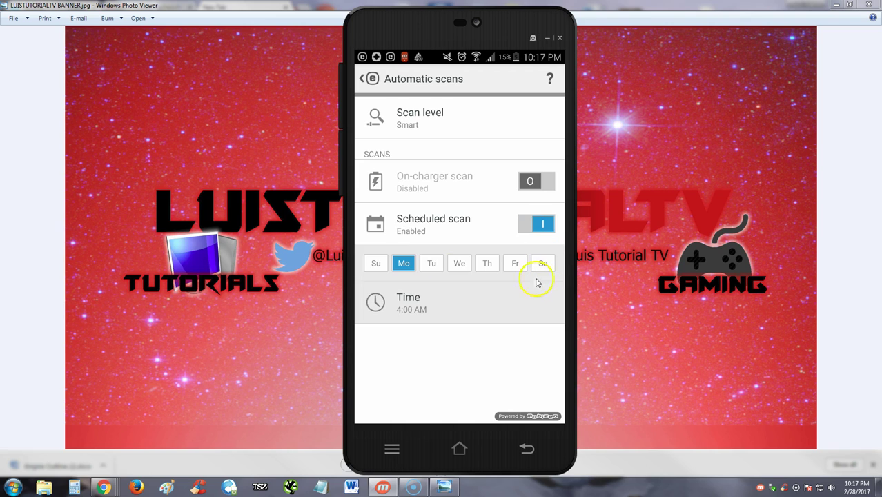
left_click(429, 265)
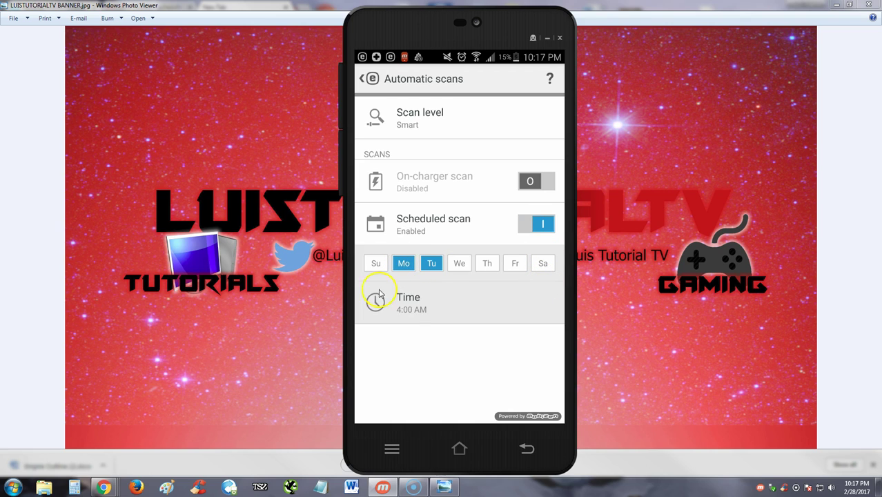
left_click(408, 304)
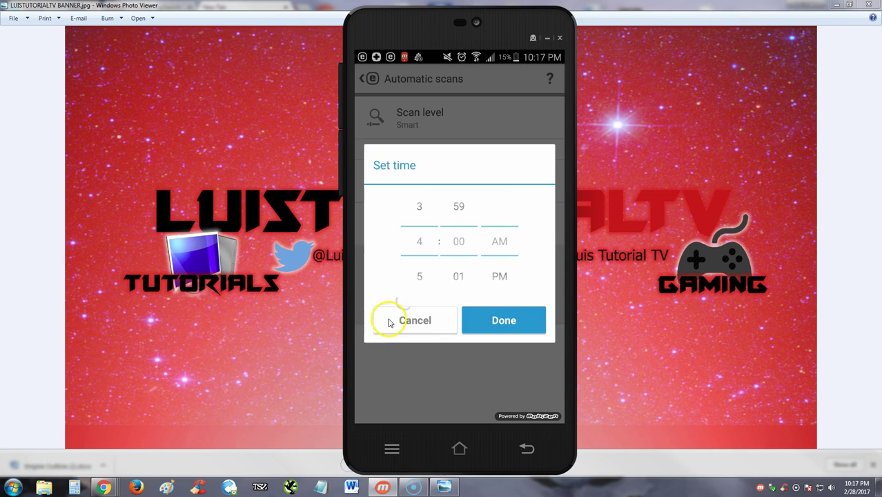
left_click(434, 316)
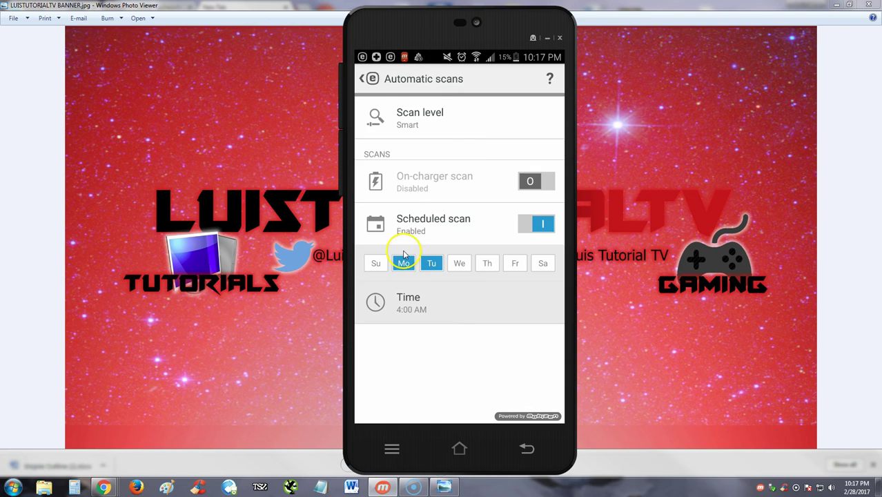
left_click(363, 81)
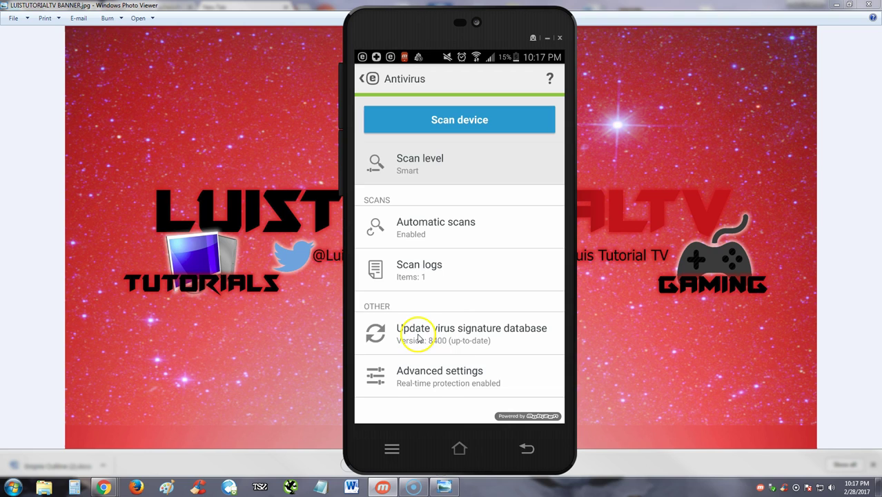
Confirm the signature database is up to date, then enable ESET LiveGrid and unsafe-application detection
left_click(467, 333)
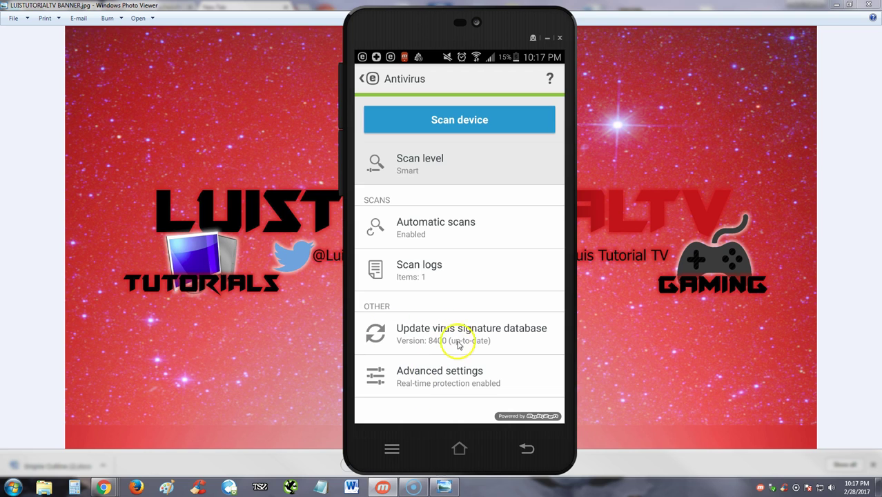
left_click(453, 344)
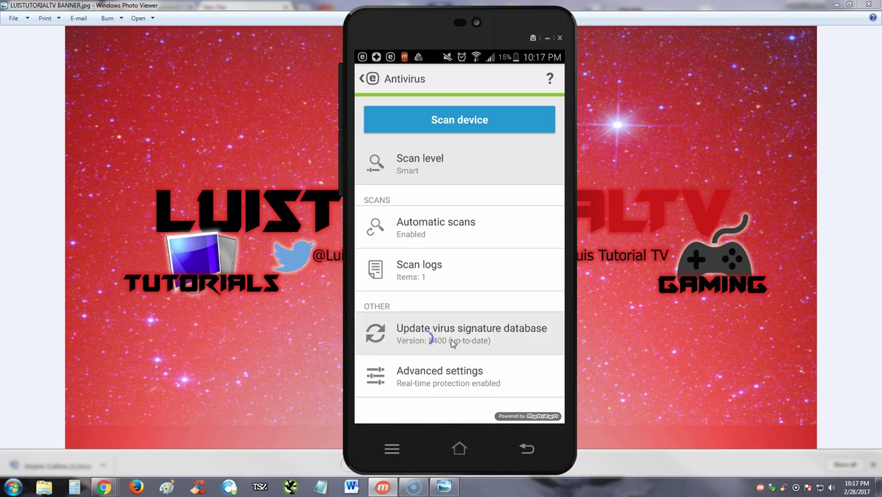
left_click(457, 383)
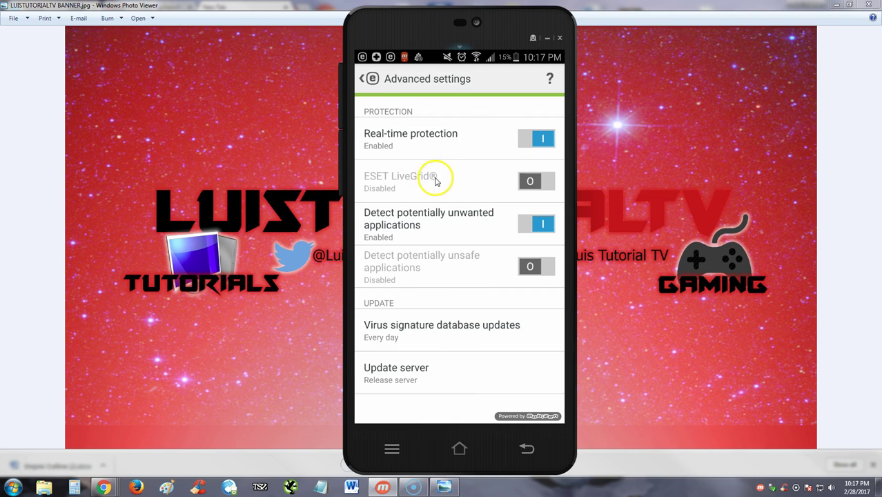
left_click(529, 181)
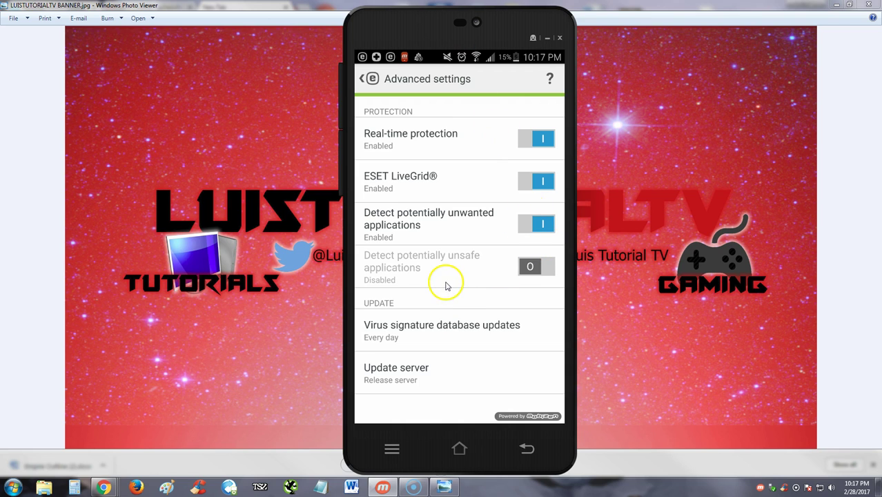
left_click(529, 267)
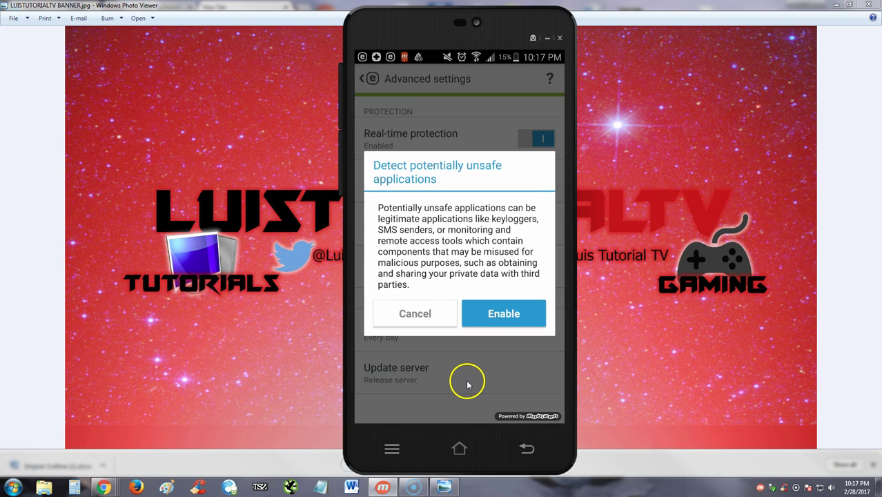
left_click(496, 312)
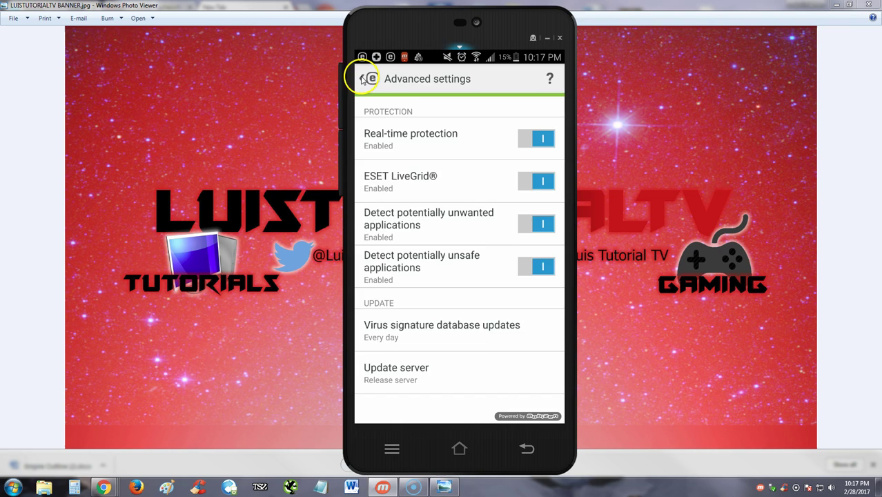
left_click(364, 79)
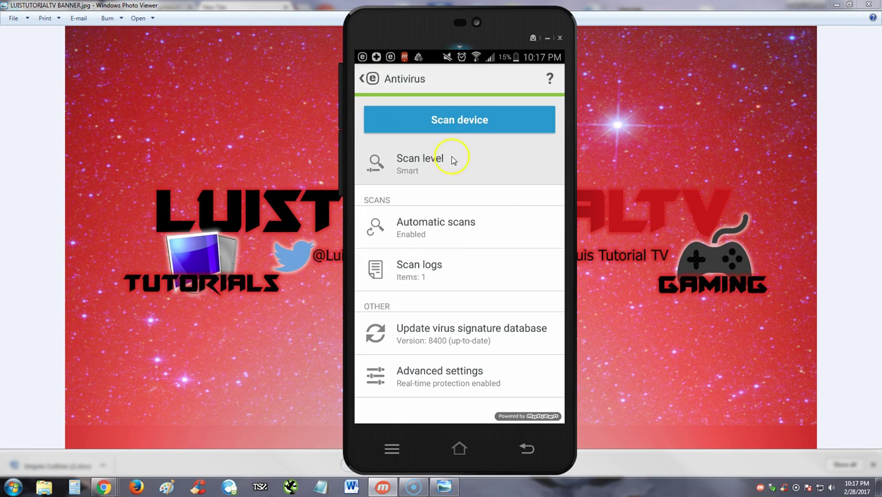
Go back from Antivirus to the Mobile Security home screen
left_click(362, 79)
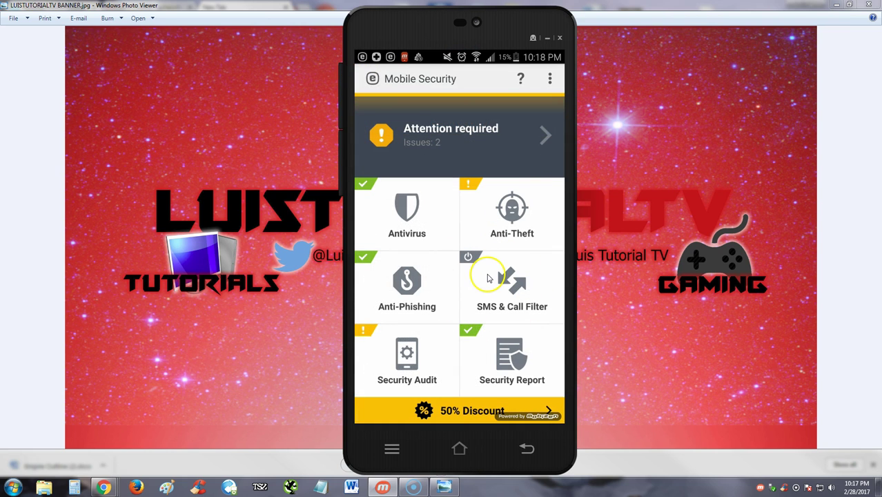